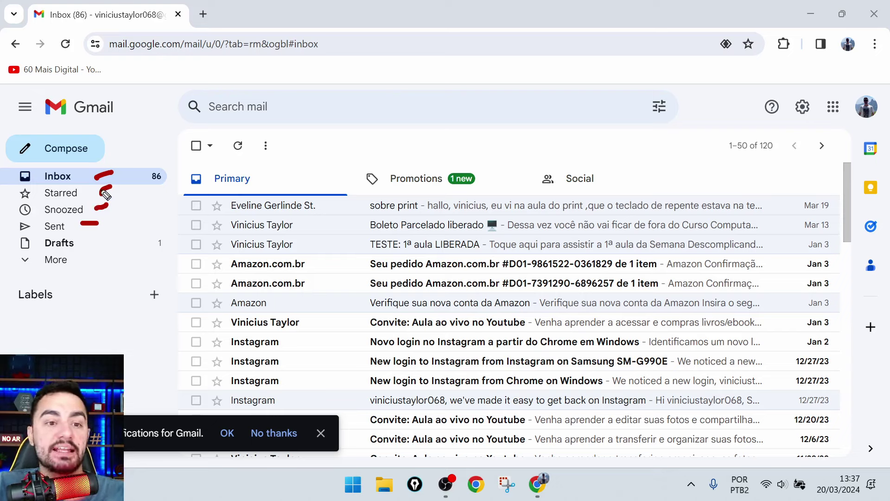
pyautogui.moveTo(107, 204)
pyautogui.mouseDown()
pyautogui.moveTo(99, 212)
pyautogui.moveTo(113, 219)
pyautogui.moveTo(79, 226)
pyautogui.moveTo(98, 225)
pyautogui.mouseUp()
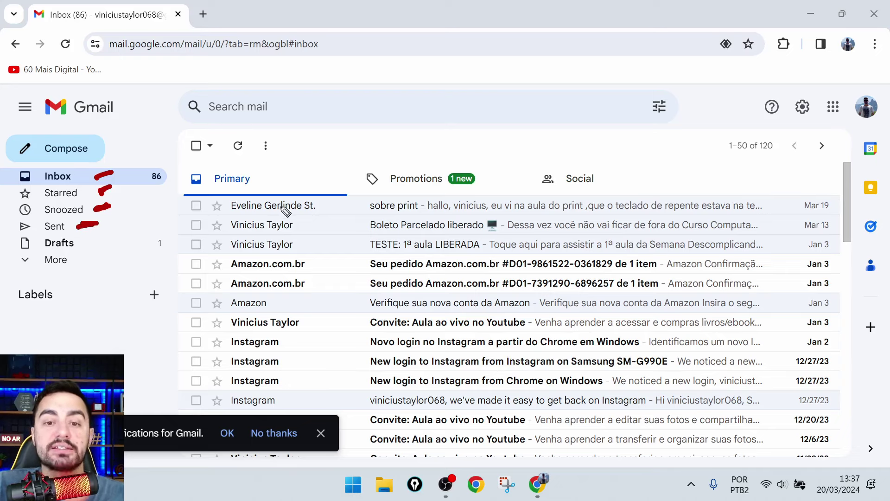
pyautogui.moveTo(348, 208); pyautogui.dragTo(335, 398)
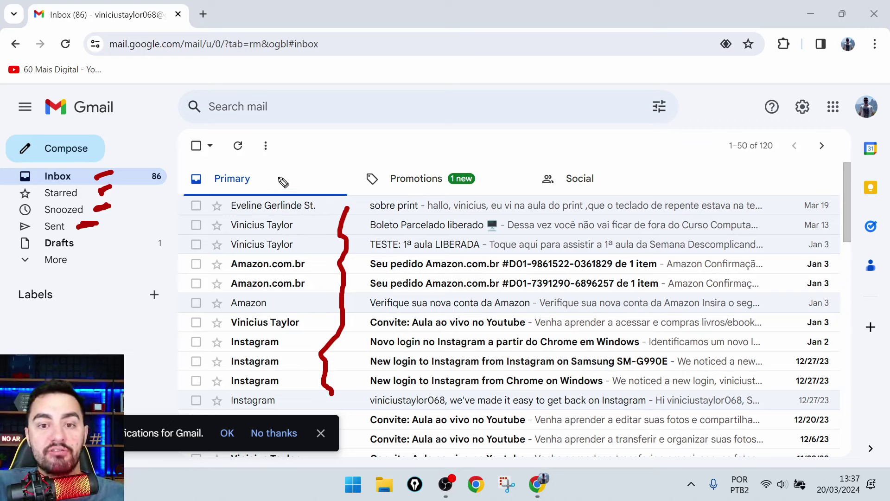
pyautogui.moveTo(261, 186); pyautogui.dragTo(285, 173)
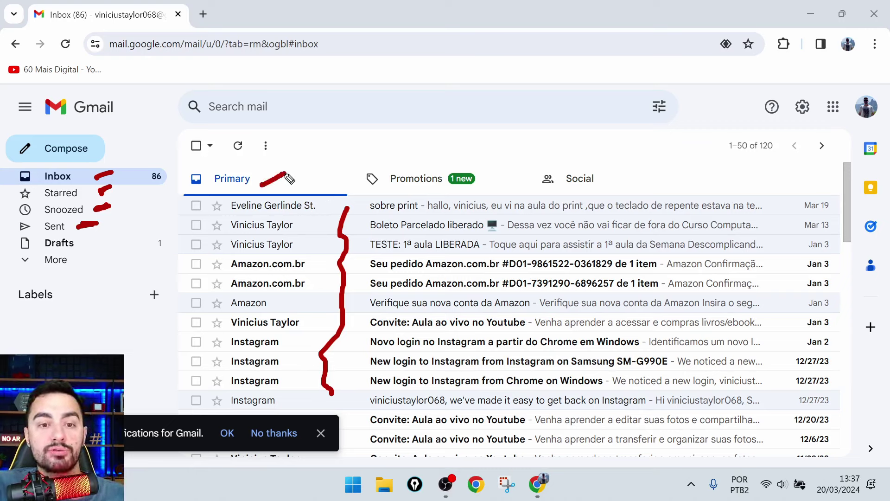
pyautogui.moveTo(383, 189); pyautogui.dragTo(478, 186)
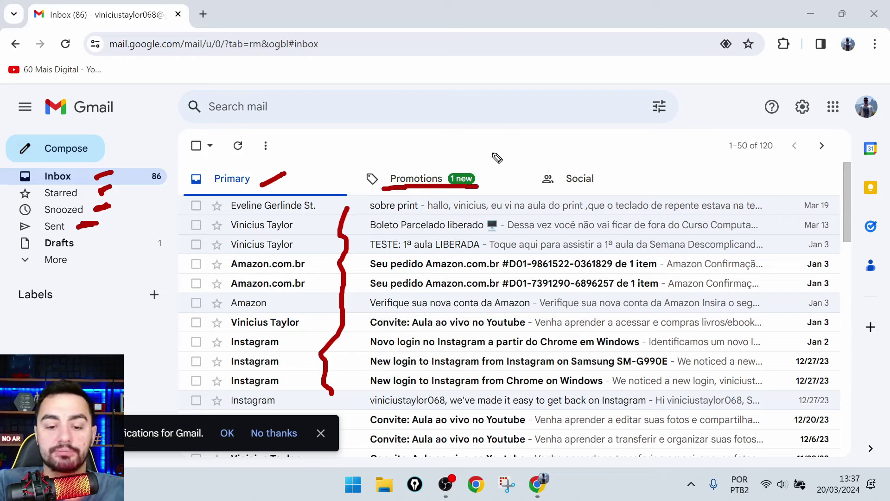
pyautogui.press('e')
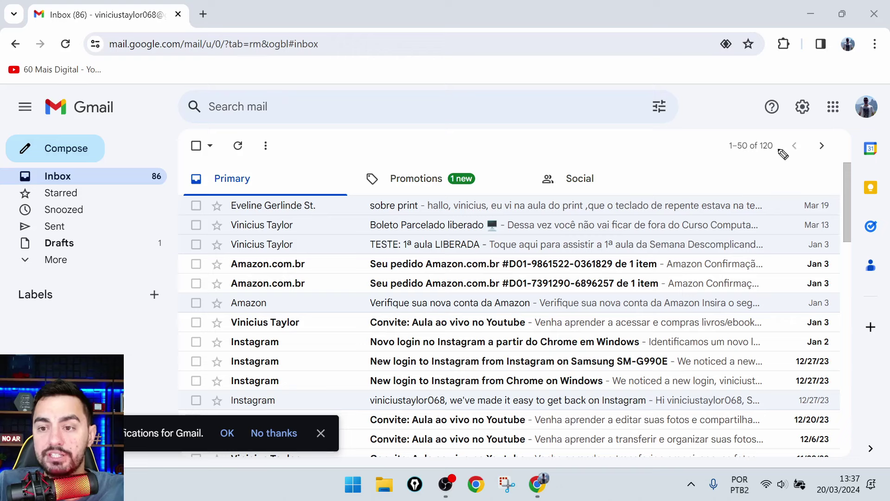
# Open the full Gmail settings page from the quick settings.
pyautogui.moveTo(788, 119)
pyautogui.mouseDown()
pyautogui.moveTo(818, 127)
pyautogui.moveTo(818, 95)
pyautogui.moveTo(790, 96)
pyautogui.moveTo(787, 119)
pyautogui.moveTo(817, 132)
pyautogui.moveTo(823, 107)
pyautogui.moveTo(799, 95)
pyautogui.moveTo(790, 114)
pyautogui.mouseUp()
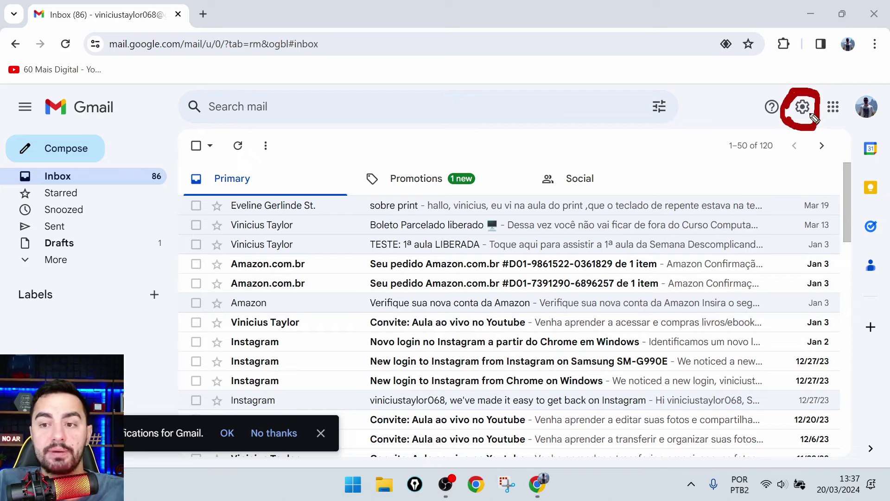
pyautogui.click(805, 110)
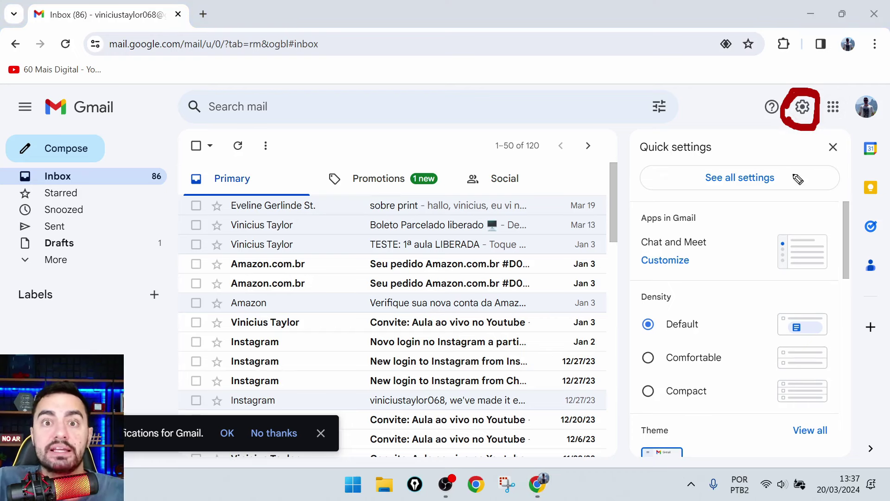
pyautogui.moveTo(788, 158)
pyautogui.mouseDown()
pyautogui.moveTo(687, 166)
pyautogui.moveTo(690, 204)
pyautogui.moveTo(774, 206)
pyautogui.moveTo(812, 180)
pyautogui.moveTo(788, 162)
pyautogui.mouseUp()
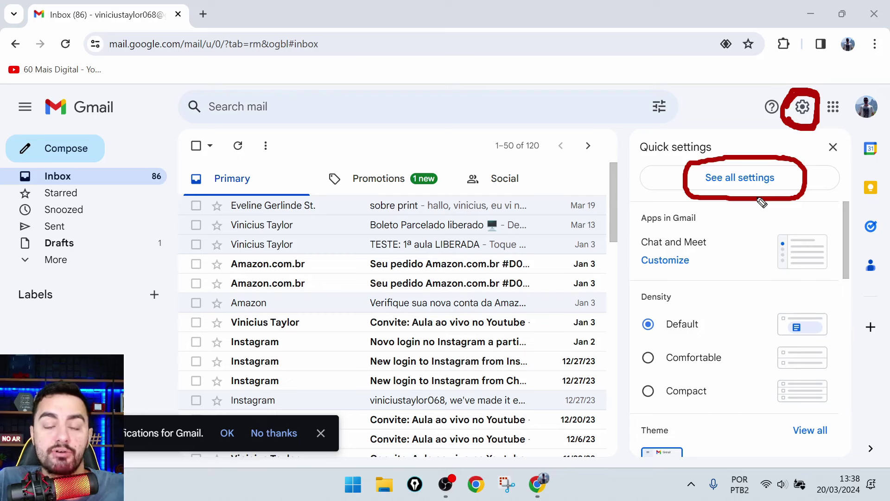
pyautogui.click(744, 182)
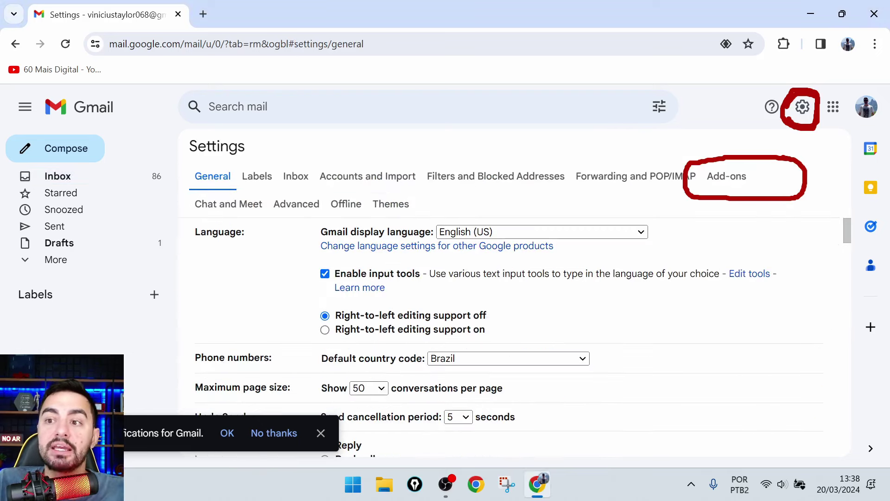
pyautogui.press('Escape')
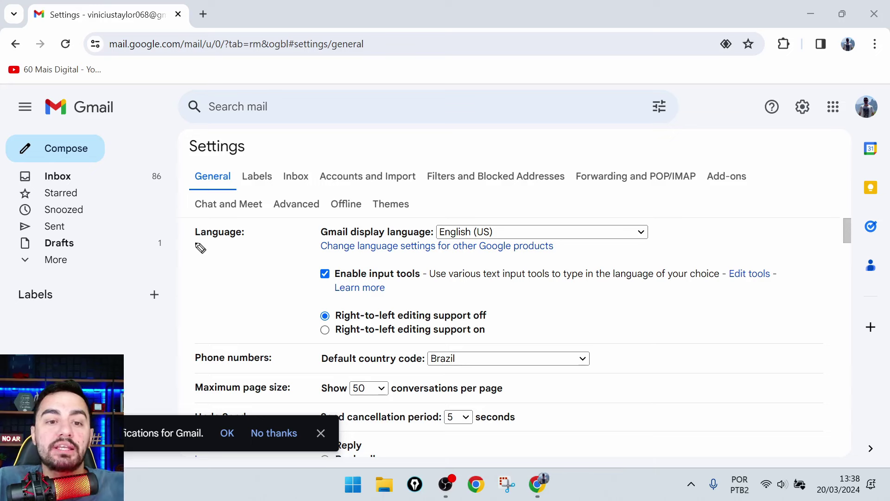
# Set the Gmail display language to Português (Brasil) in the general settings.
pyautogui.moveTo(190, 245)
pyautogui.mouseDown()
pyautogui.moveTo(256, 246)
pyautogui.moveTo(201, 218)
pyautogui.moveTo(186, 242)
pyautogui.mouseUp()
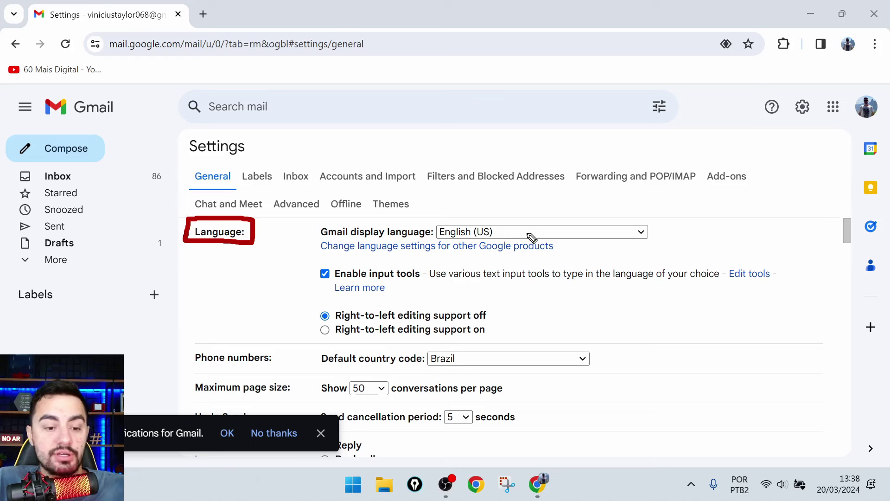
pyautogui.moveTo(697, 227)
pyautogui.mouseDown()
pyautogui.moveTo(662, 228)
pyautogui.moveTo(667, 240)
pyautogui.moveTo(668, 220)
pyautogui.mouseUp()
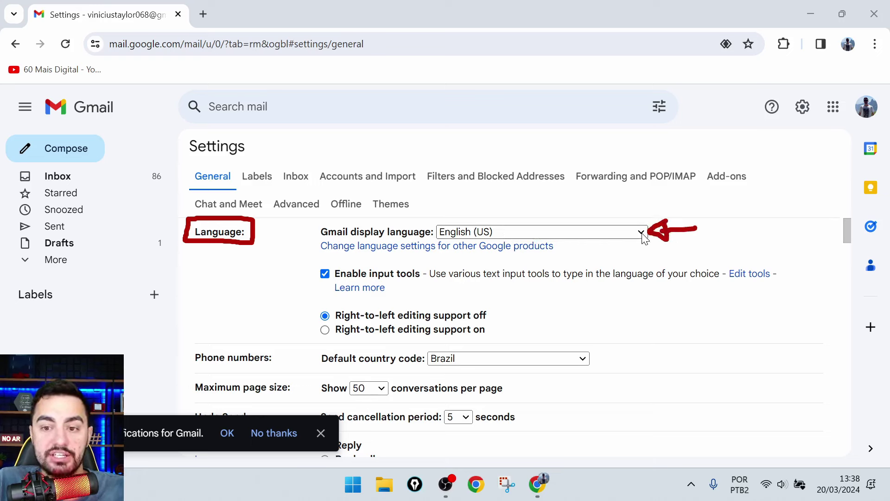
pyautogui.click(642, 232)
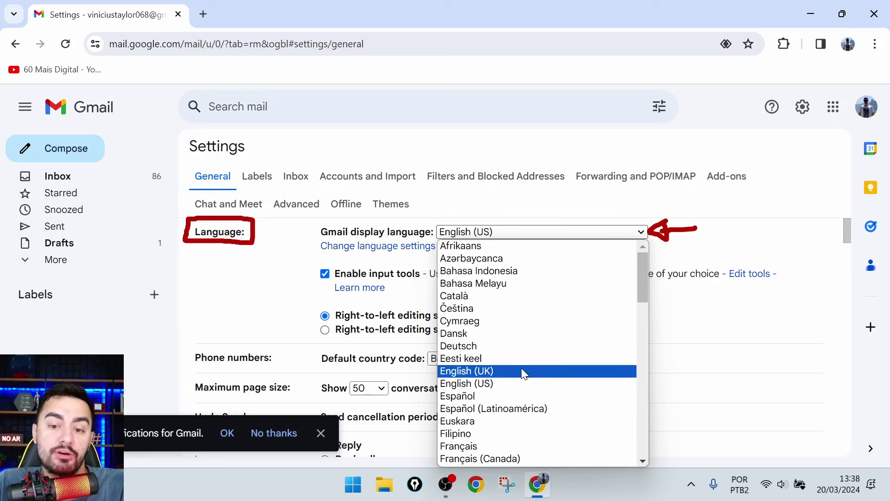
pyautogui.scroll(-3, 513, 387)
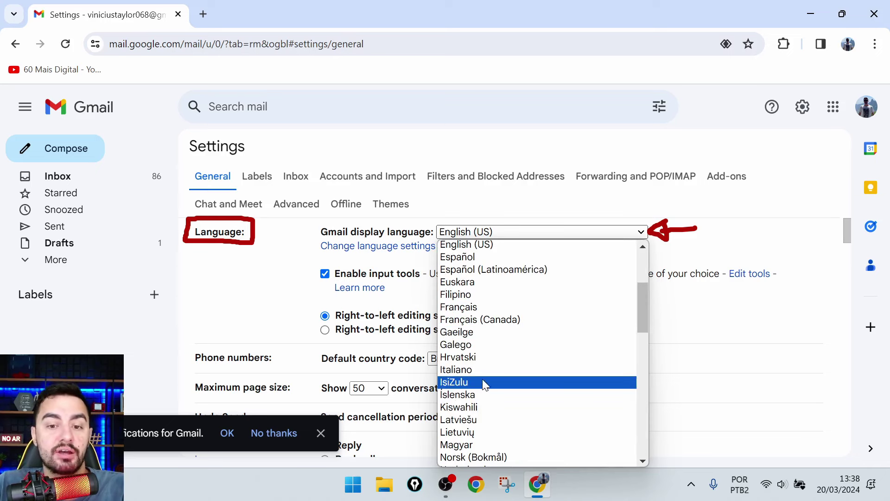
pyautogui.scroll(-3, 519, 355)
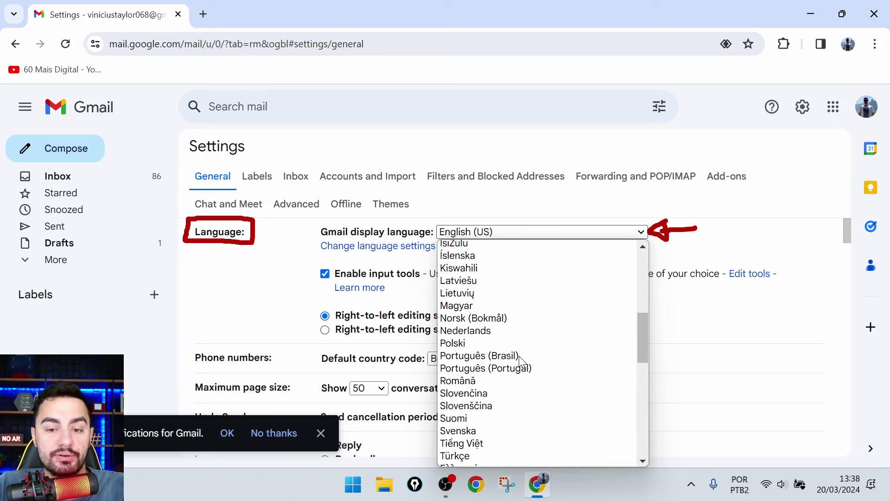
pyautogui.scroll(-3, 521, 355)
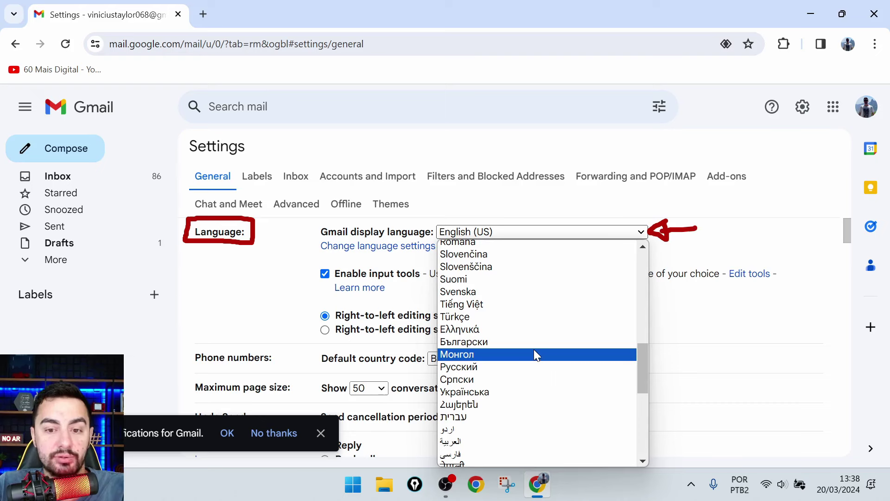
pyautogui.scroll(-6, 533, 354)
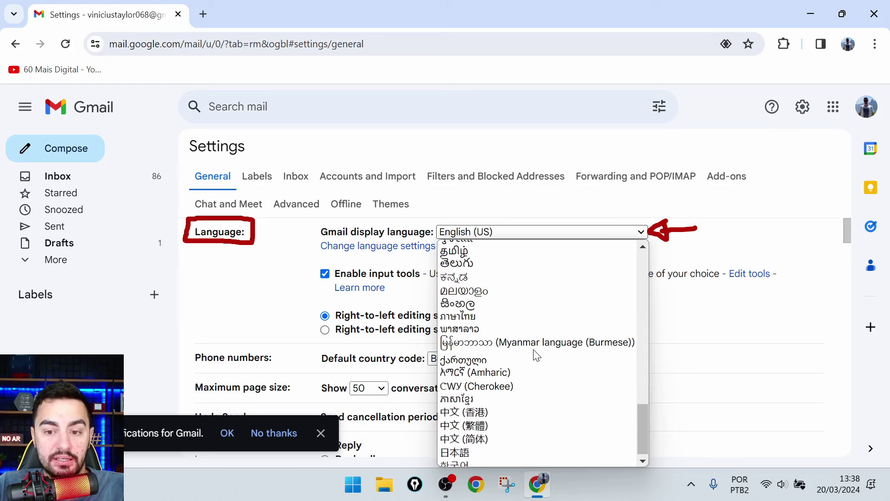
pyautogui.scroll(6, 536, 355)
pyautogui.scroll(3, 534, 354)
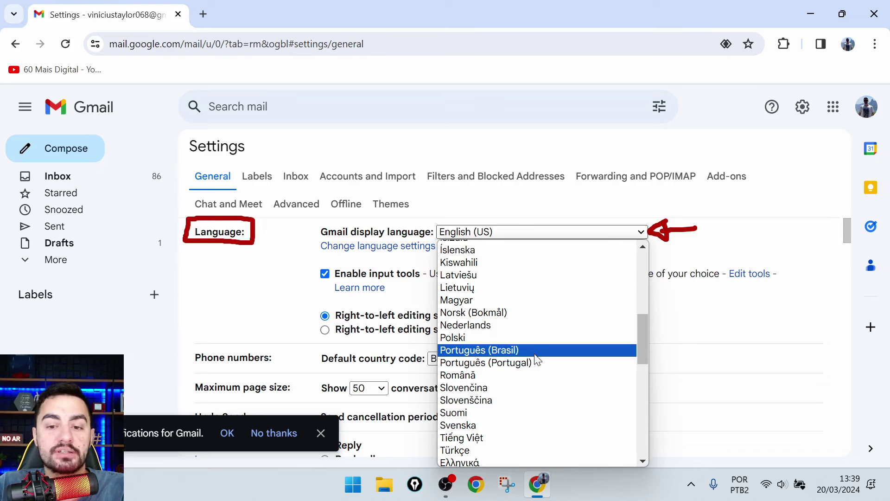
pyautogui.click(485, 349)
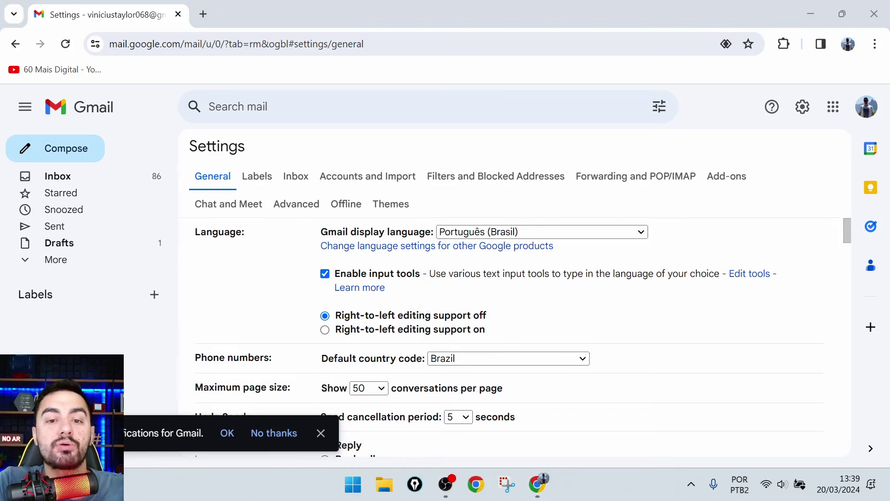
# Save the changes made in the general settings so the new display language is applied.
pyautogui.moveTo(604, 227); pyautogui.dragTo(549, 236)
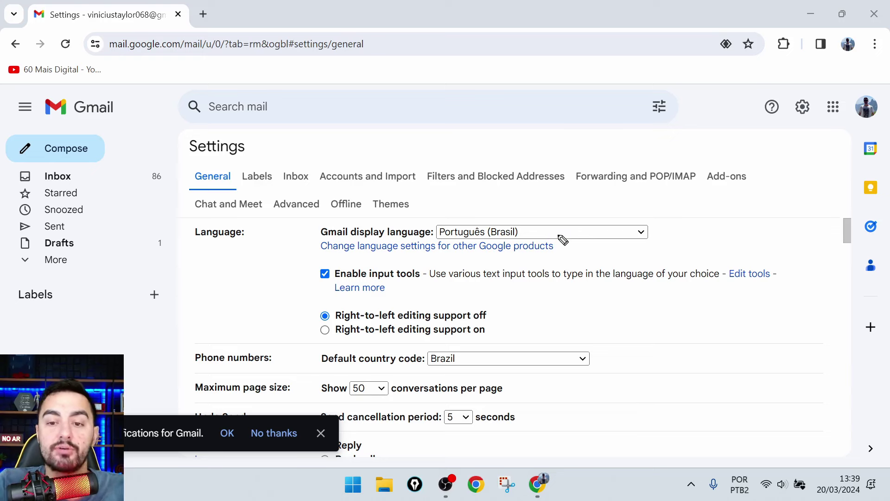
pyautogui.moveTo(737, 198)
pyautogui.mouseDown()
pyautogui.moveTo(747, 345)
pyautogui.moveTo(729, 369)
pyautogui.moveTo(771, 353)
pyautogui.mouseUp()
pyautogui.scroll(-20, 669, 332)
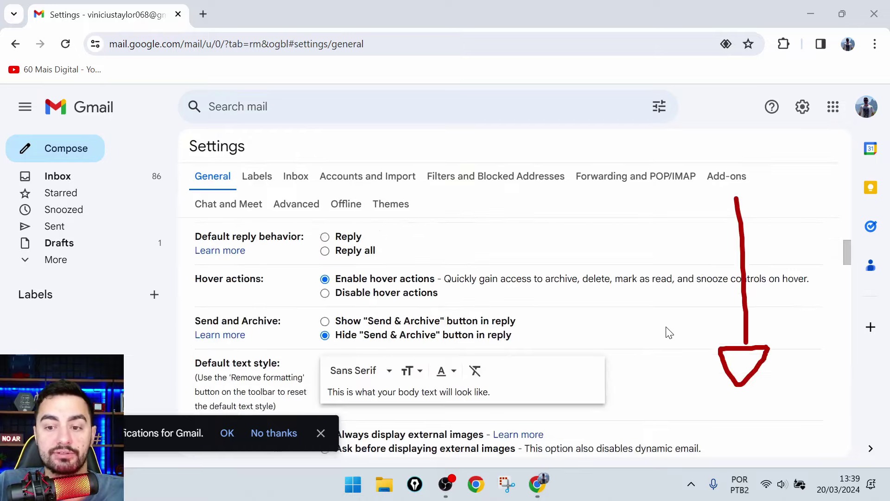
pyautogui.scroll(-20, 668, 332)
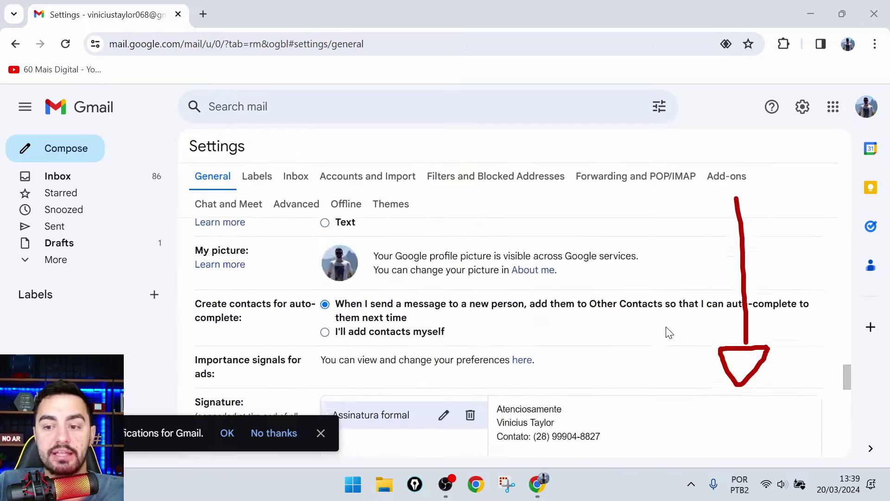
pyautogui.scroll(-3, 669, 332)
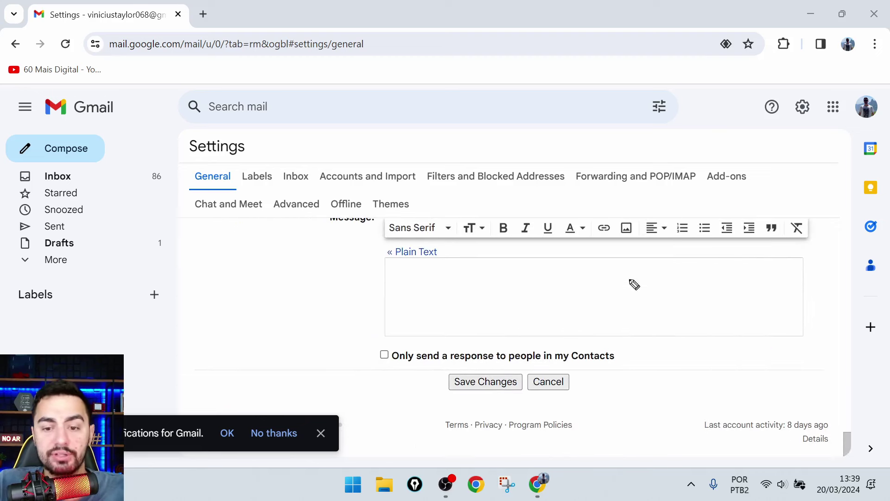
pyautogui.moveTo(434, 398)
pyautogui.mouseDown()
pyautogui.moveTo(520, 399)
pyautogui.moveTo(533, 389)
pyautogui.moveTo(530, 371)
pyautogui.moveTo(450, 370)
pyautogui.moveTo(443, 411)
pyautogui.mouseUp()
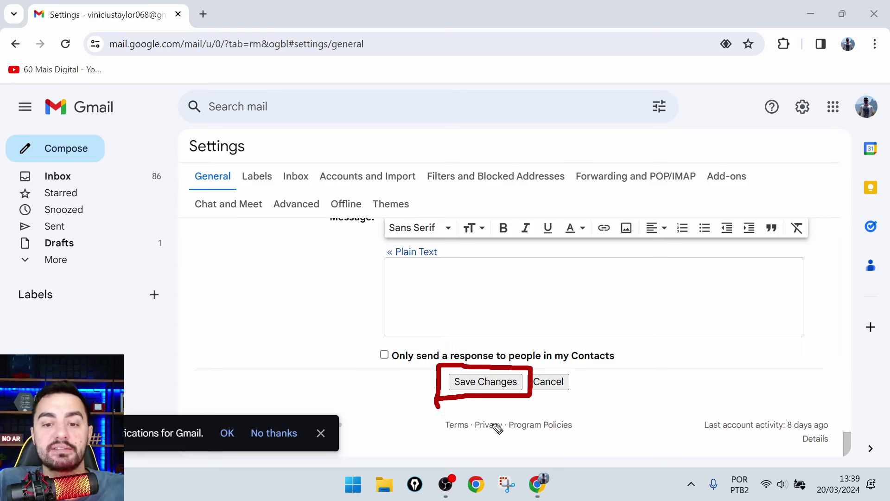
pyautogui.moveTo(492, 440)
pyautogui.mouseDown()
pyautogui.moveTo(492, 408)
pyautogui.moveTo(480, 404)
pyautogui.moveTo(500, 407)
pyautogui.mouseUp()
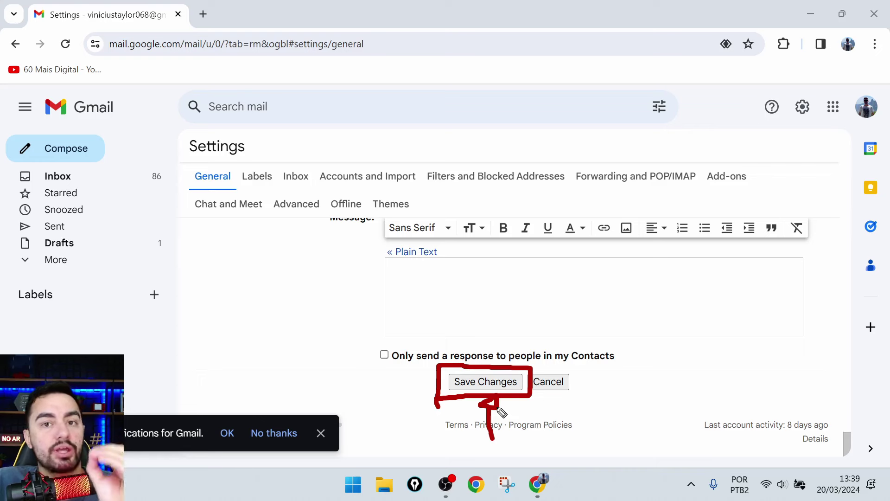
pyautogui.click(494, 382)
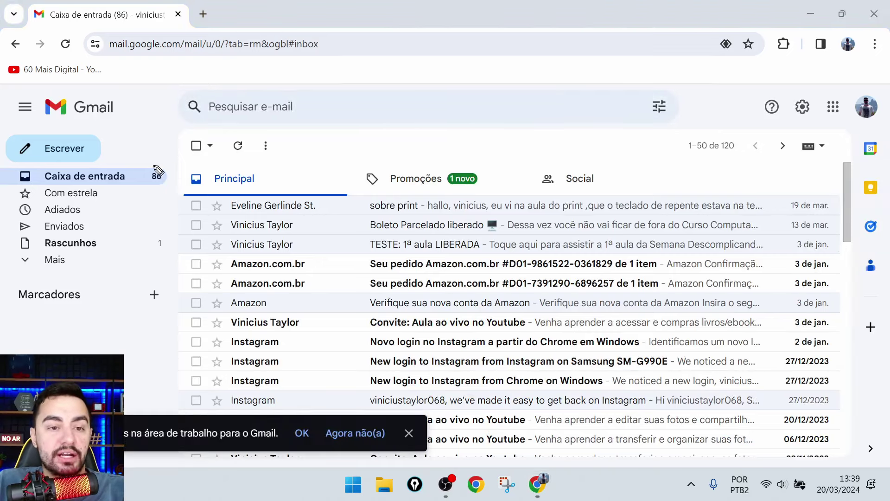
pyautogui.moveTo(134, 179); pyautogui.dragTo(154, 164)
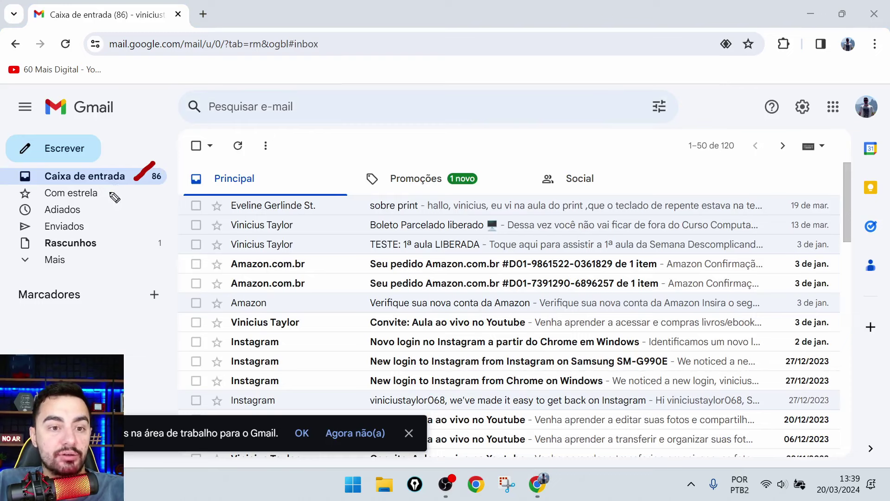
pyautogui.moveTo(108, 192); pyautogui.dragTo(126, 189)
pyautogui.moveTo(85, 212)
pyautogui.mouseDown()
pyautogui.moveTo(115, 226)
pyautogui.moveTo(125, 241)
pyautogui.mouseUp()
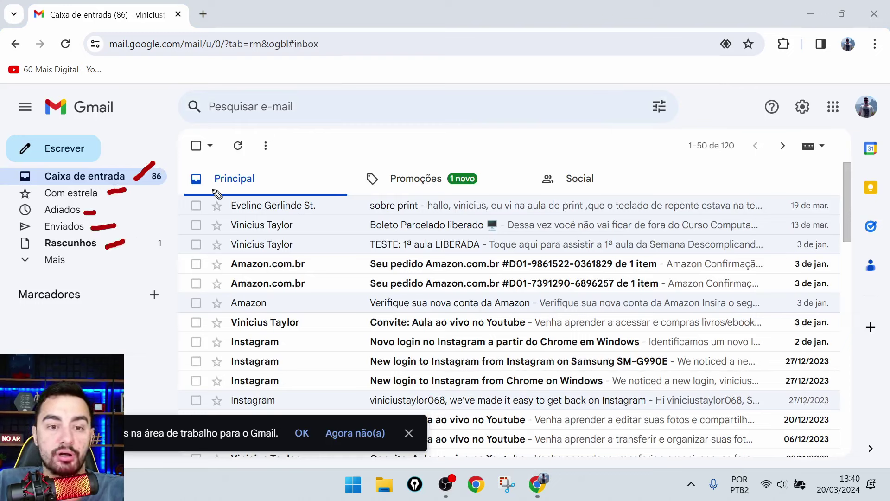
pyautogui.moveTo(212, 190); pyautogui.dragTo(279, 189)
pyautogui.moveTo(374, 191); pyautogui.dragTo(451, 190)
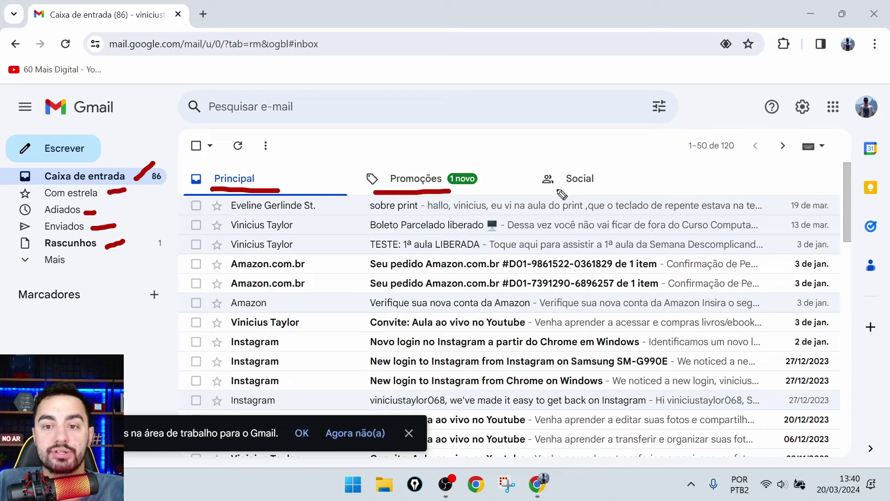
pyautogui.moveTo(549, 191); pyautogui.dragTo(622, 190)
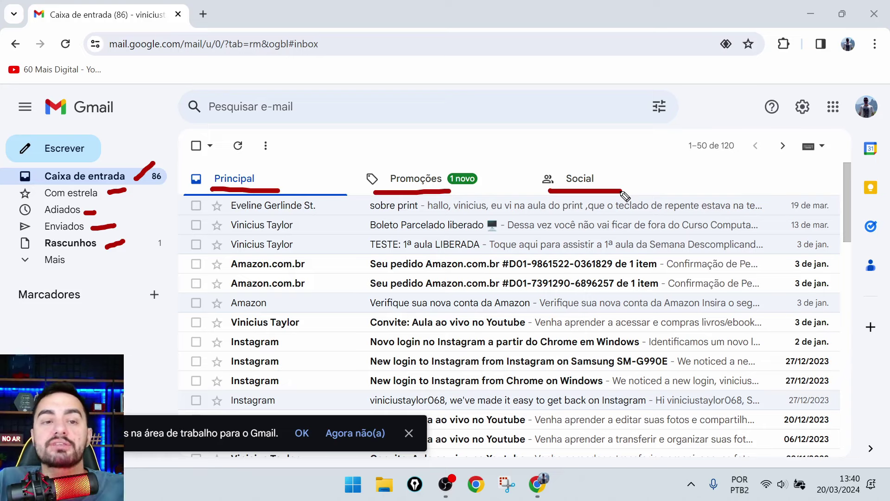
pyautogui.press('e')
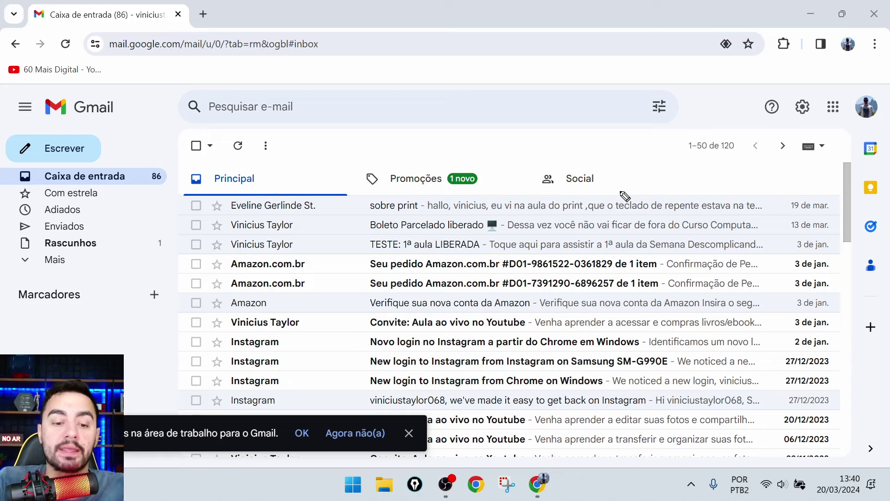